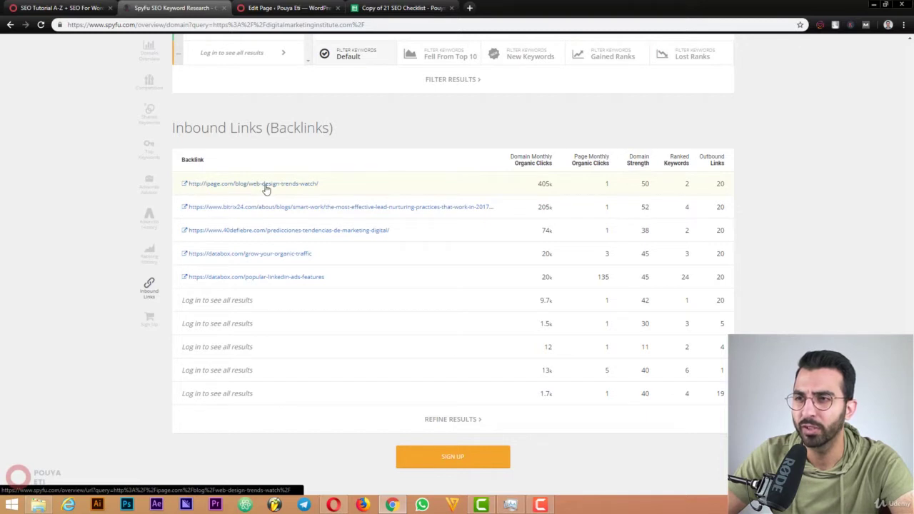
Open the overviews of the five visible inbound links of digitalmarketinginstitute.com, each in its own background tab
left_click(264, 188, "ctrl")
left_click(261, 207, "ctrl")
left_click(283, 233, "ctrl")
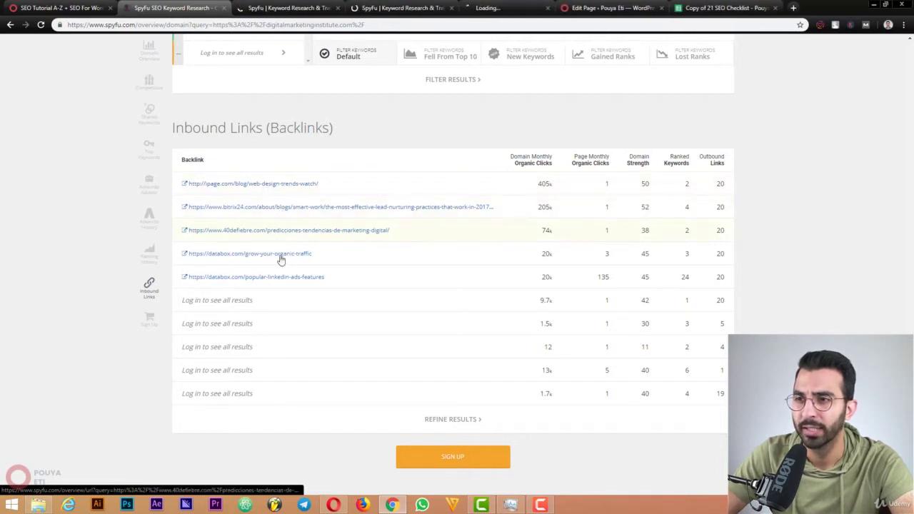
left_click(282, 253, "ctrl")
left_click(278, 278, "ctrl")
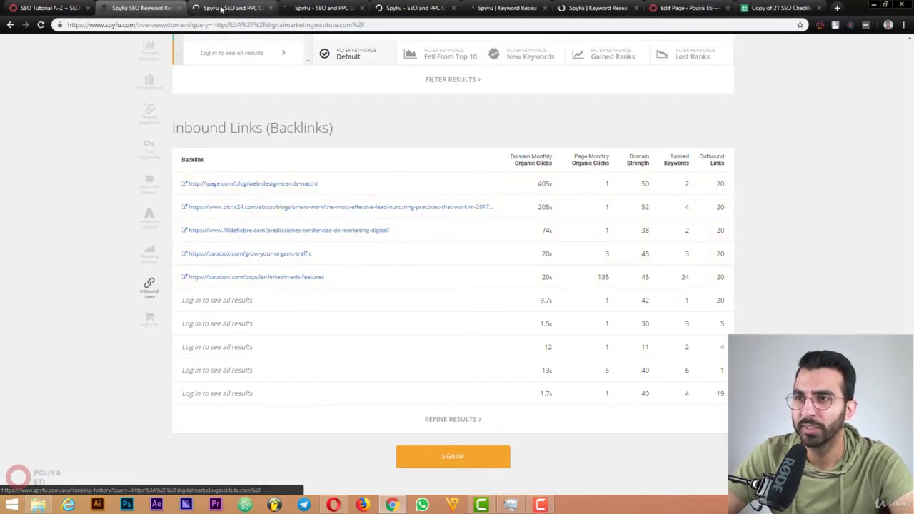
Open the ipage.com web design trends article from its URL overview and close the overview tab
left_click(224, 8)
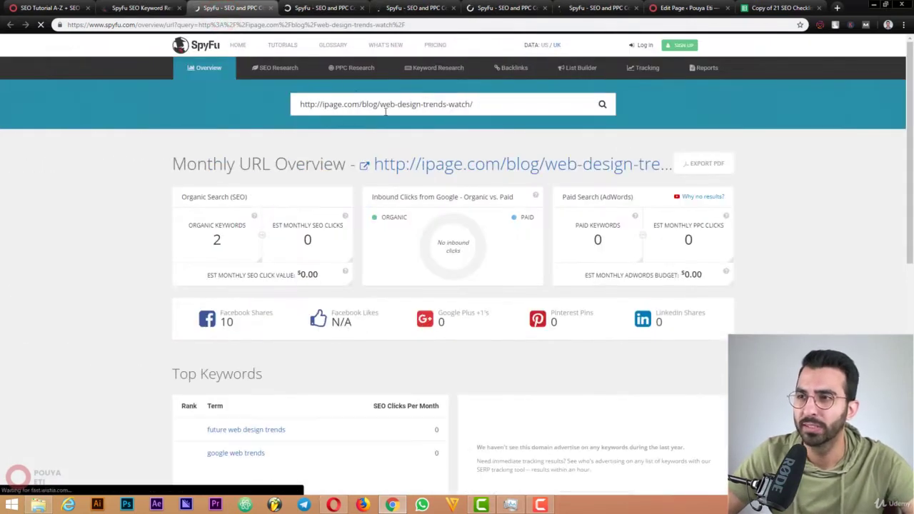
left_click(458, 164)
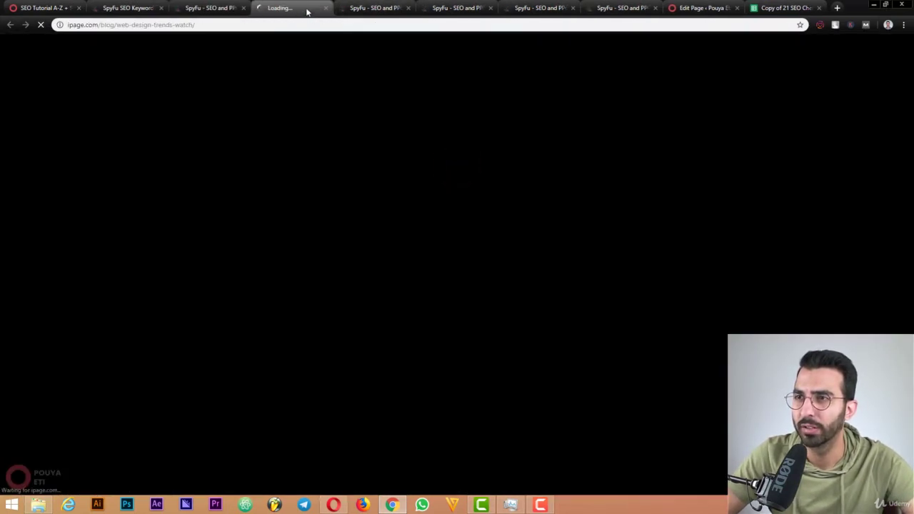
left_click(236, 8)
left_click(247, 9)
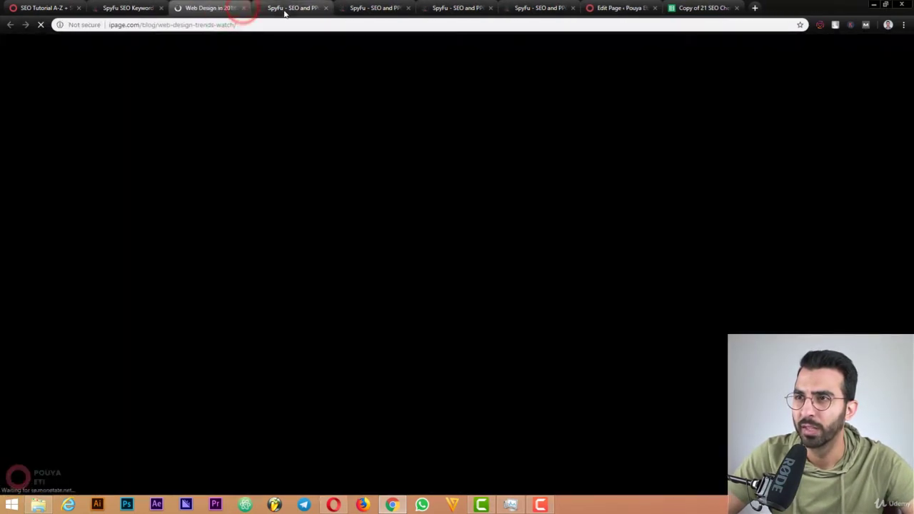
Open the bitrix24.com lead nurturing article from its URL overview and close the overview tab
left_click(282, 8)
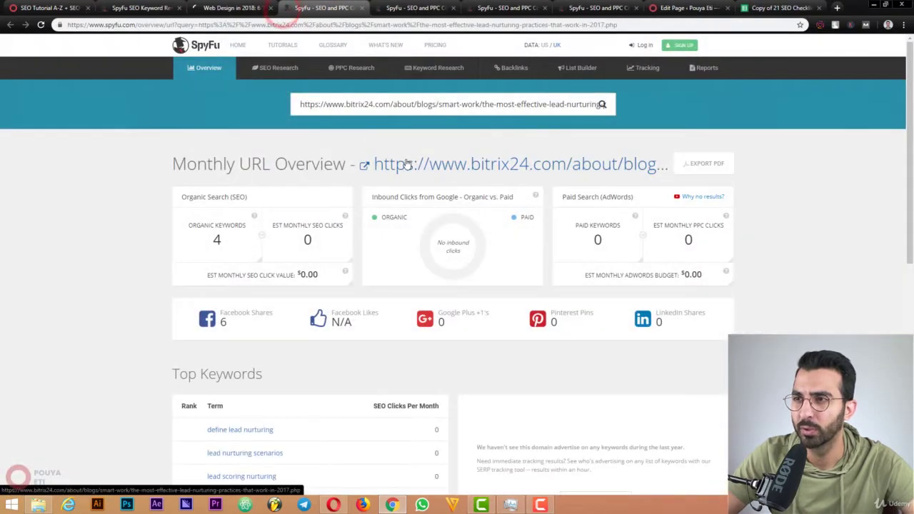
left_click(406, 158)
left_click(326, 8)
Examine the iPage web design trends article and the Bitrix24 lead nurturing article, and close the Bitrix24 one
left_click(230, 9)
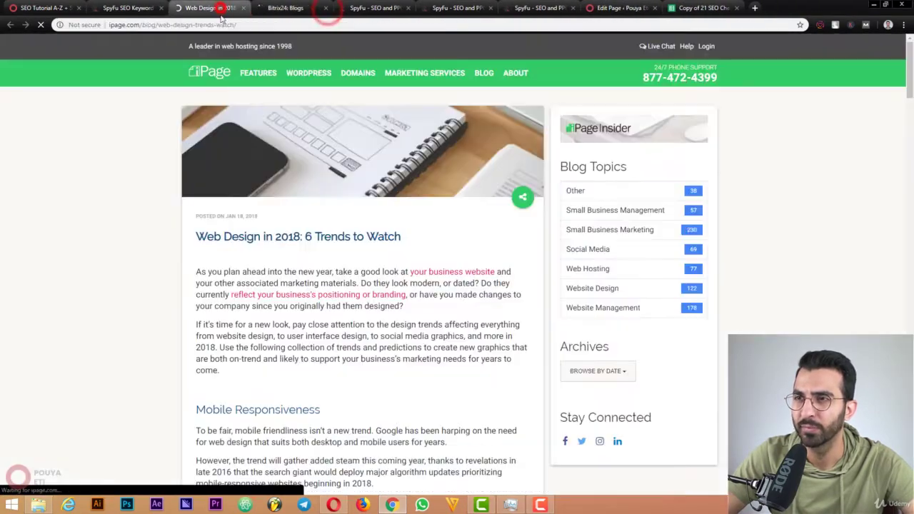
scroll(83, 201, "down", 3)
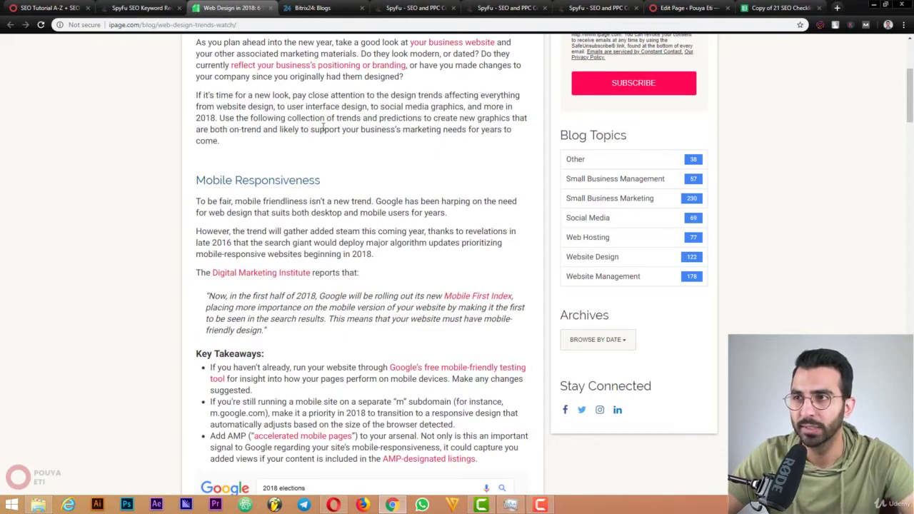
left_click(282, 13)
scroll(107, 207, "down", 2)
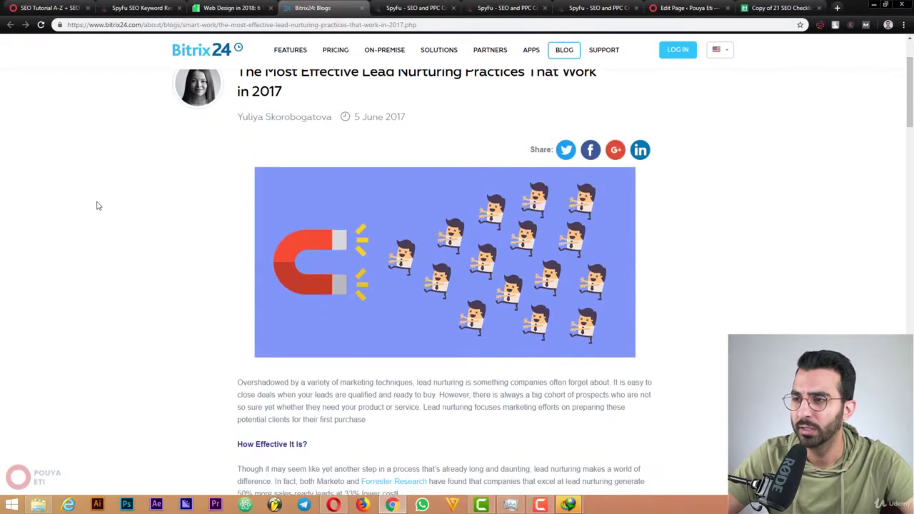
scroll(98, 206, "down", 4)
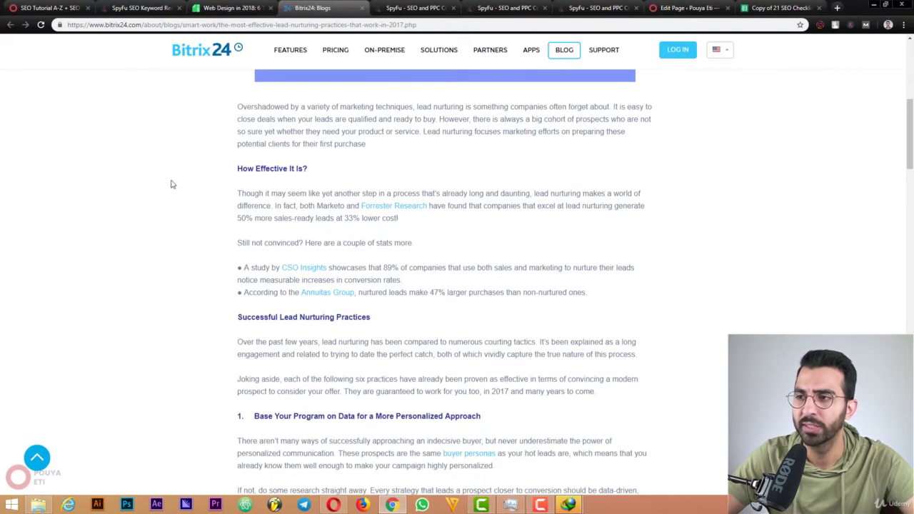
scroll(71, 186, "down", 8)
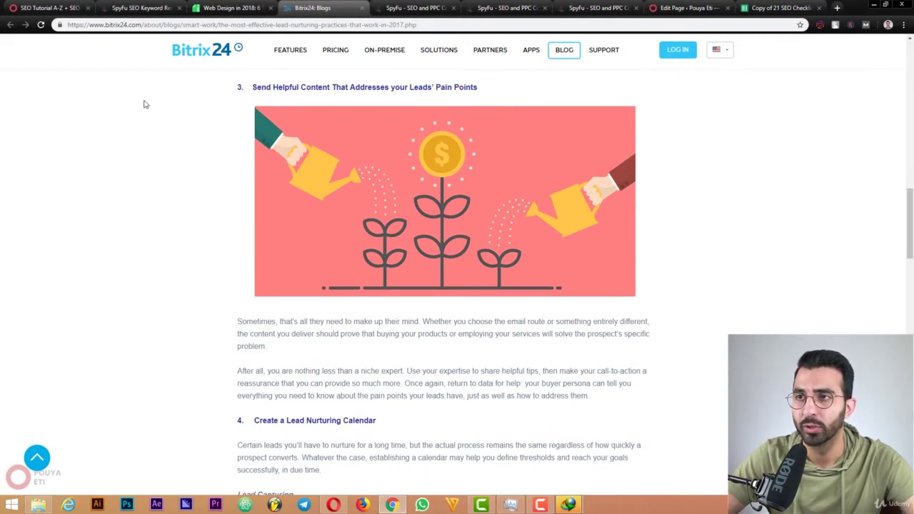
scroll(153, 164, "down", 5)
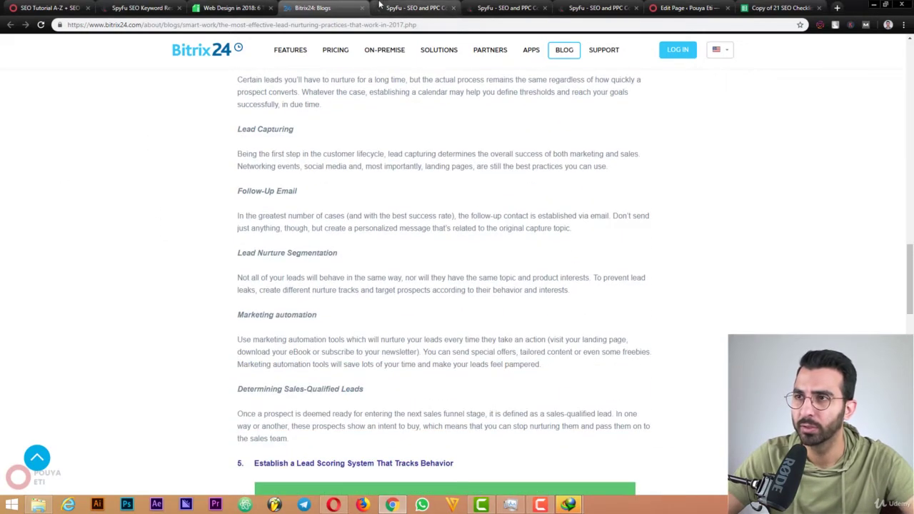
left_click(363, 8)
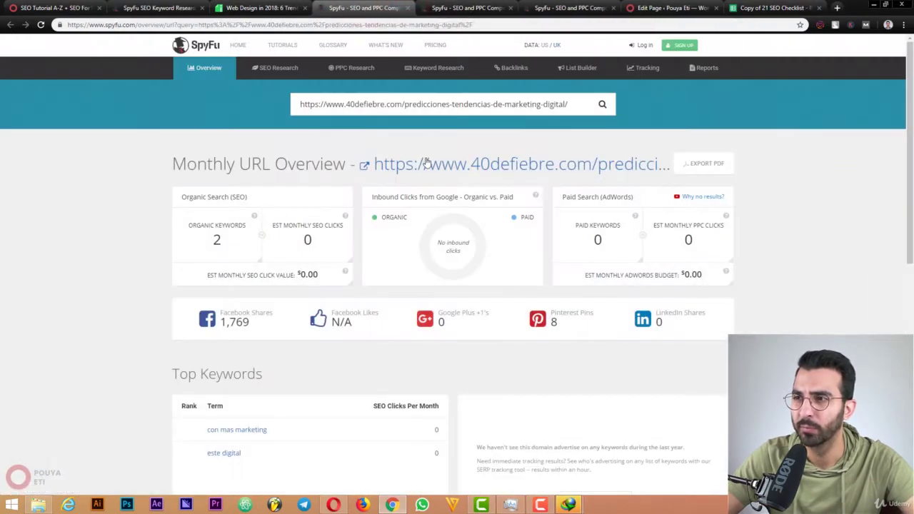
Open the 40defiebre.com article on 2018 digital marketing predictions from its URL overview and examine it from title to closing paragraph
left_click(425, 163)
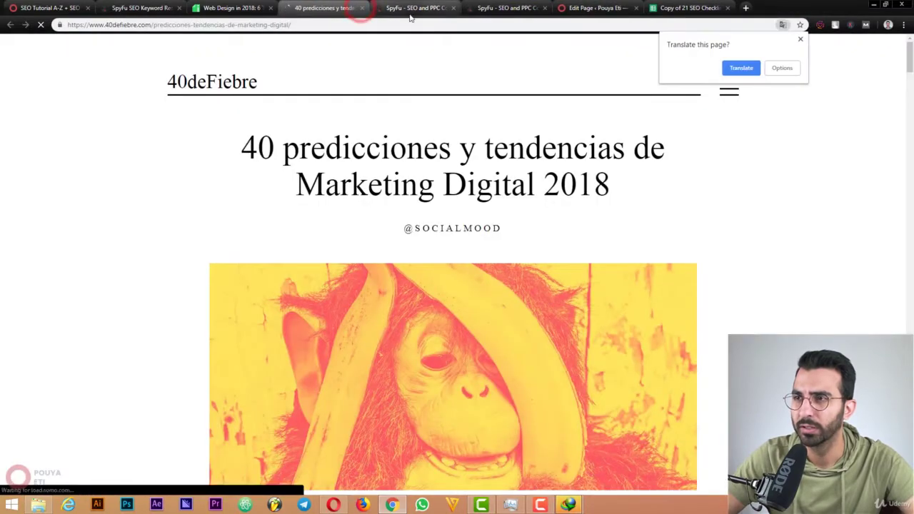
scroll(121, 207, "down", 5)
scroll(151, 270, "down", 4)
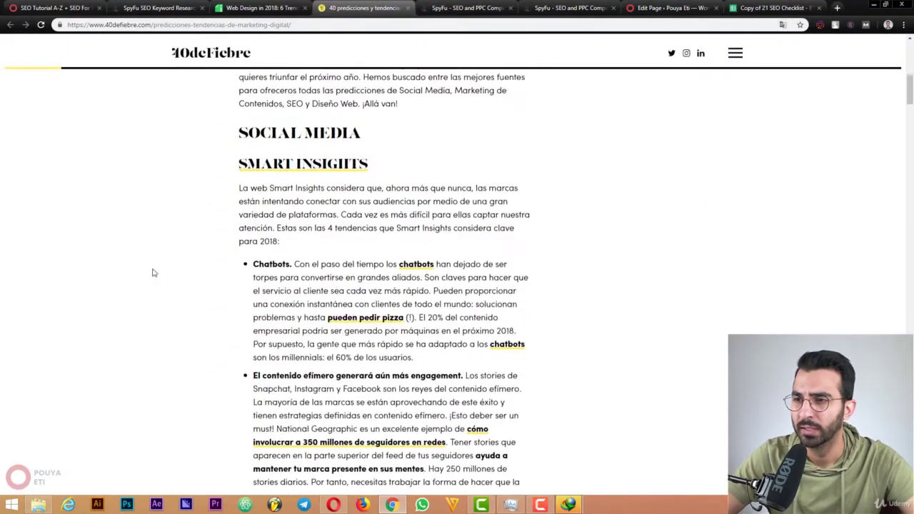
scroll(153, 273, "down", 8)
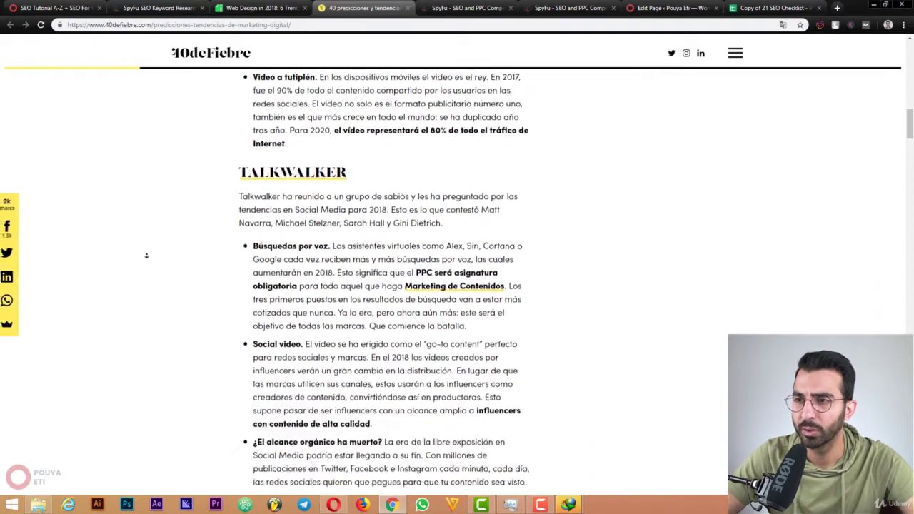
scroll(148, 214, "down", 6)
scroll(213, 145, "down", 3)
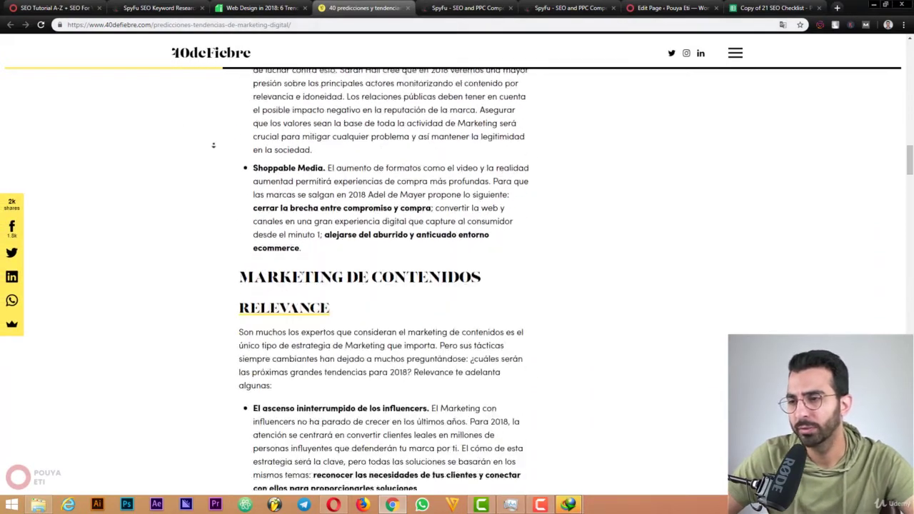
scroll(209, 145, "down", 2)
scroll(192, 145, "down", 5)
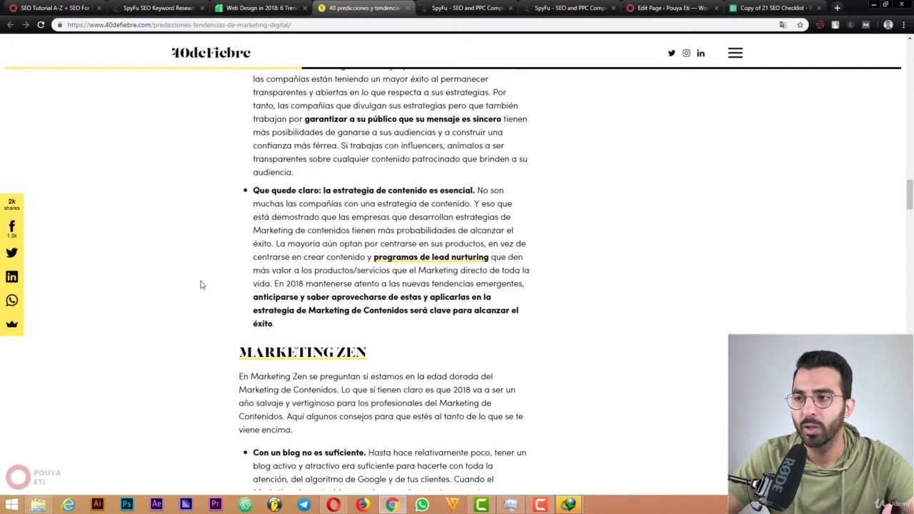
scroll(184, 314, "down", 1)
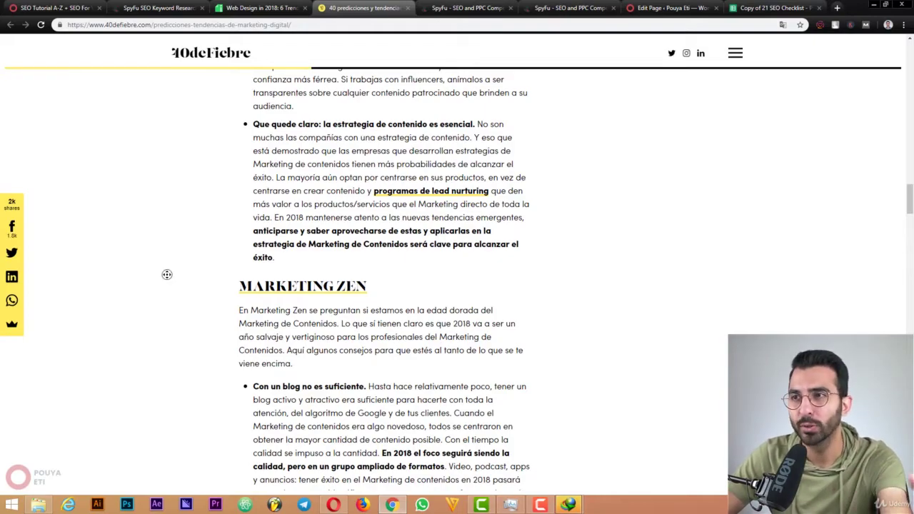
scroll(167, 279, "up", 15)
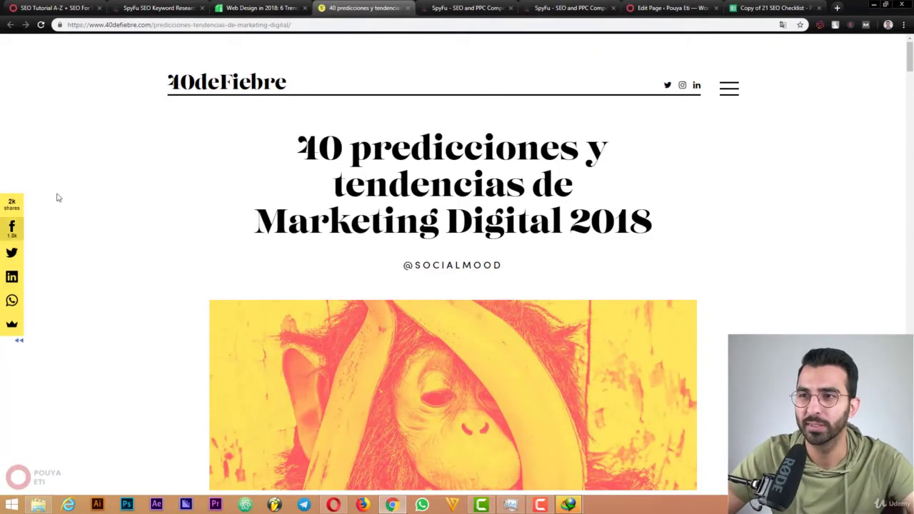
scroll(59, 198, "down", 20)
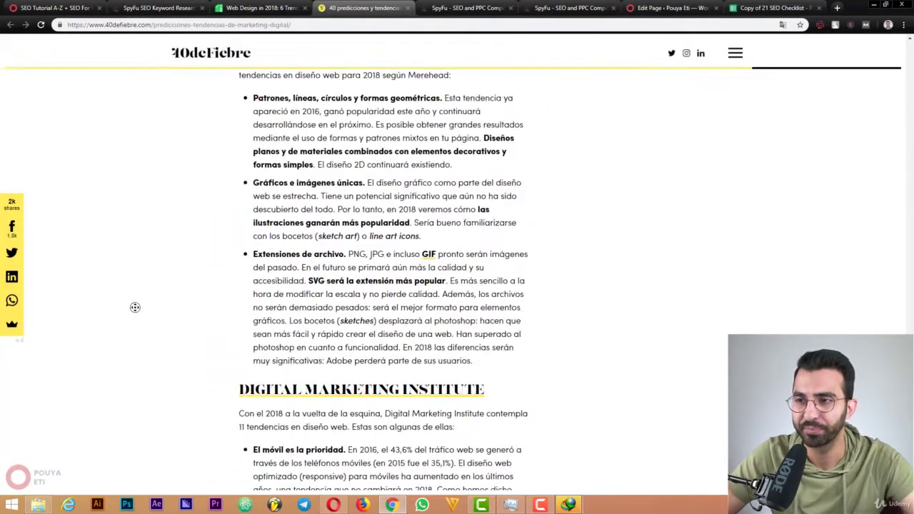
scroll(453, 425, "up", 1)
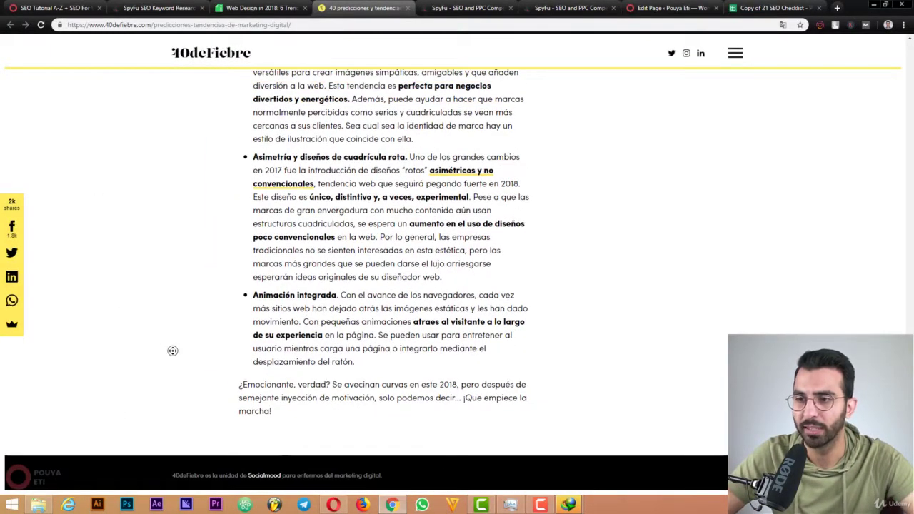
scroll(465, 412, "down", 1)
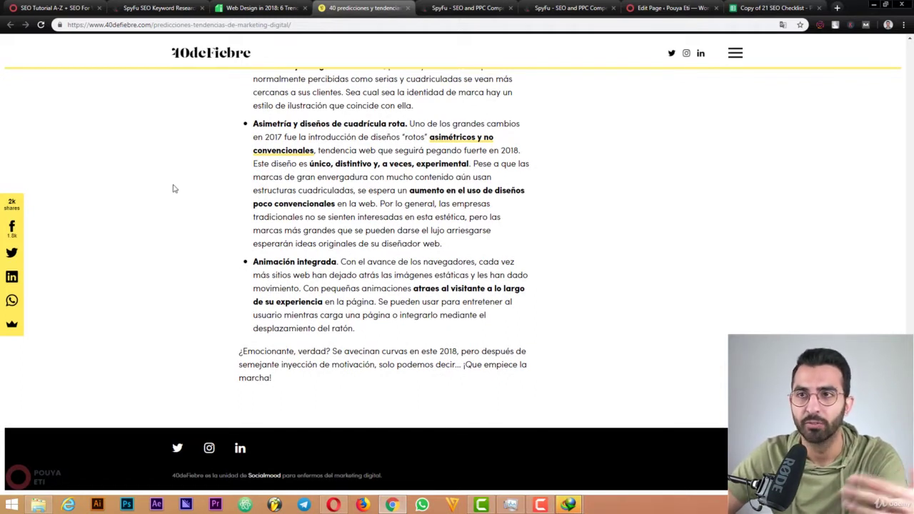
Go to the SEO tutorial's WordPress page editor and open the site's comments list in a separate tab
left_click(68, 7)
scroll(83, 267, "up", 15)
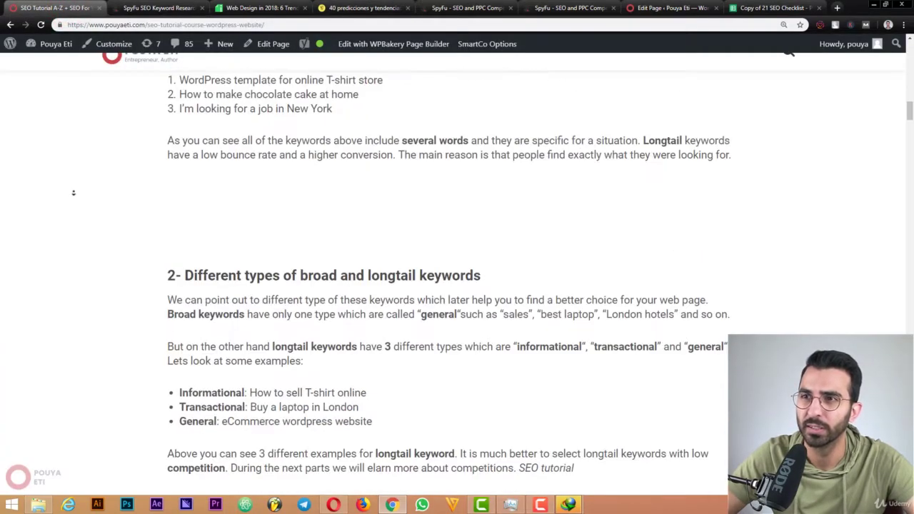
left_click(679, 9)
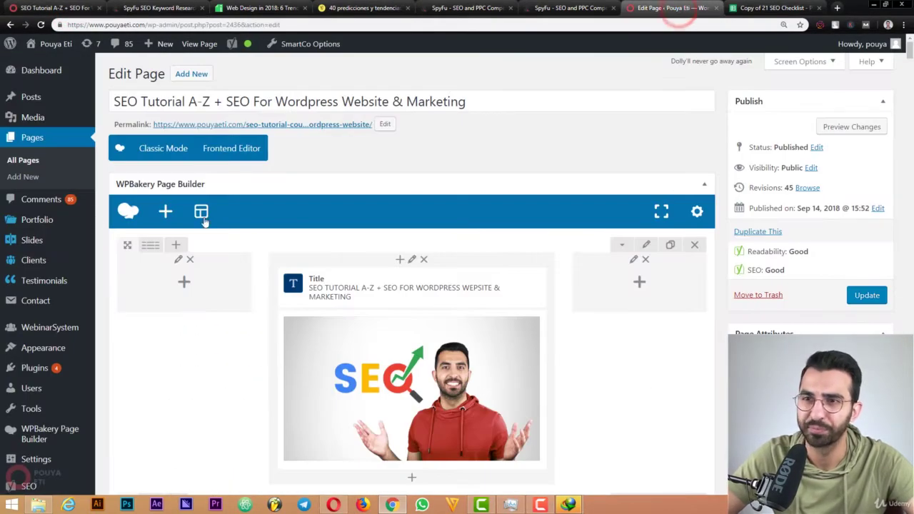
middle_click(47, 203)
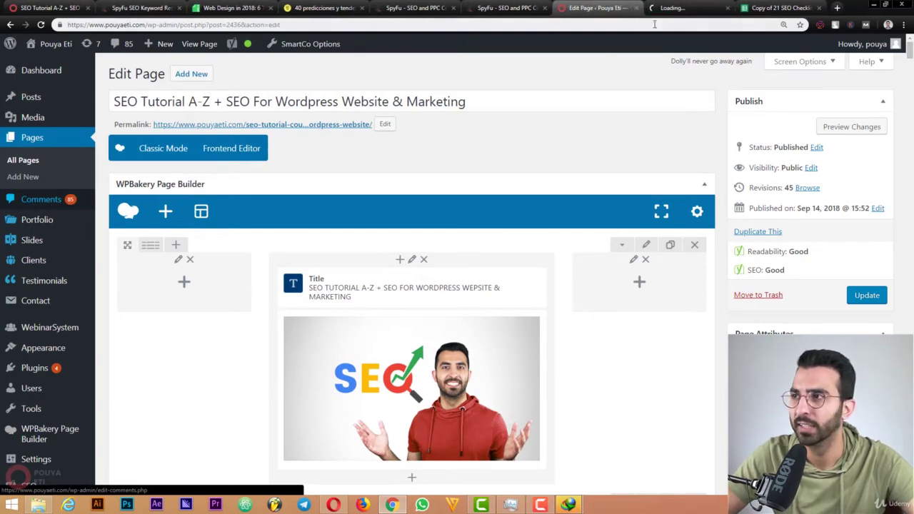
left_click(664, 8)
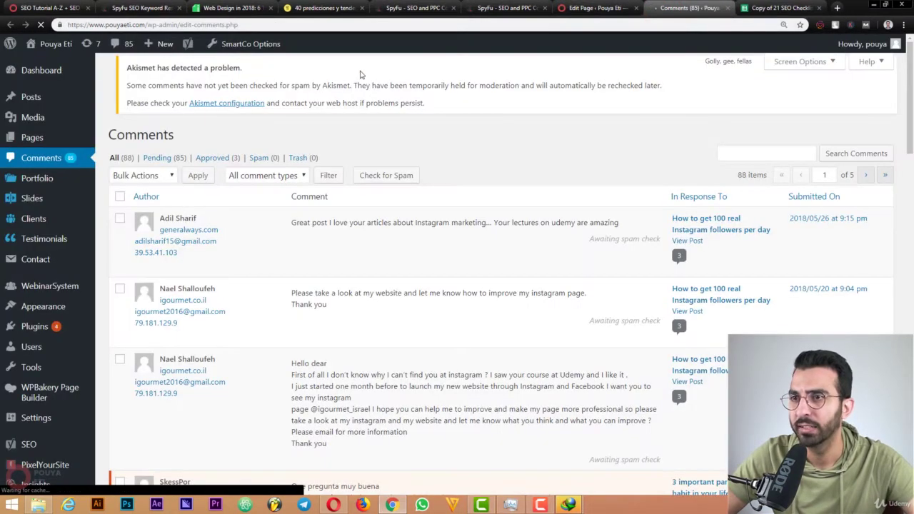
Examine the pending spam comments, highlighting the URLs inserted in the first one, and return to the start of the list
left_click_drag(911, 126, 911, 212)
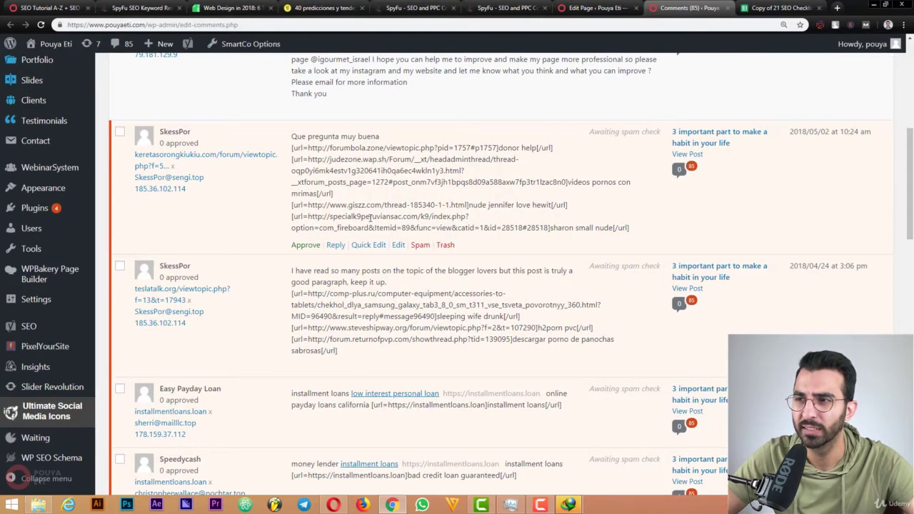
left_click_drag(324, 205, 533, 205)
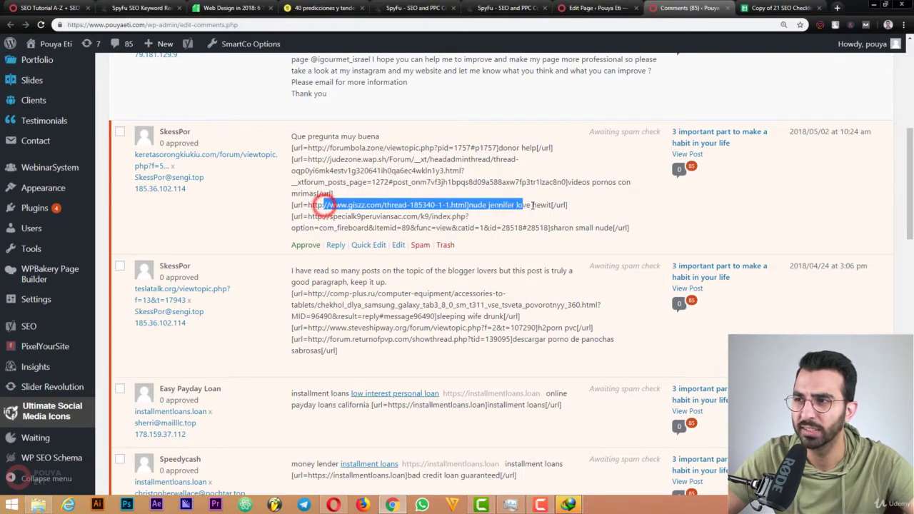
left_click_drag(326, 216, 425, 217)
left_click(895, 178)
left_click_drag(911, 184, 859, 111)
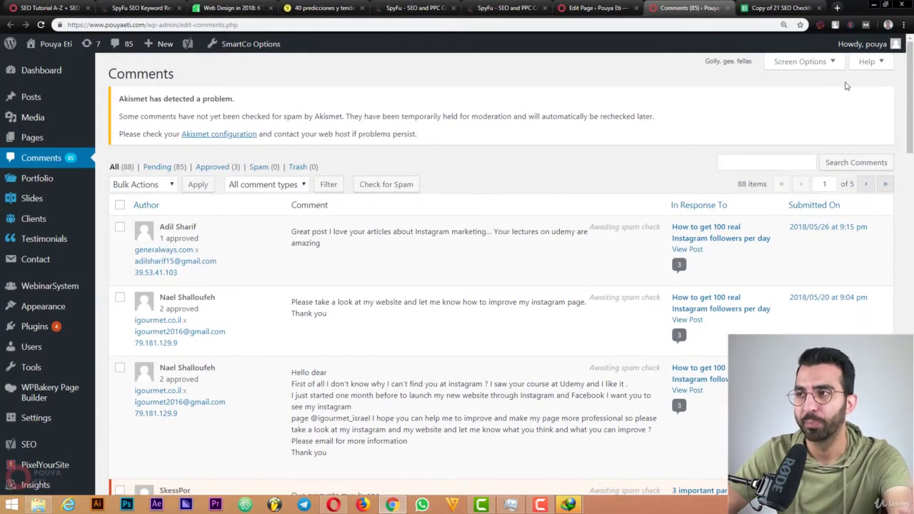